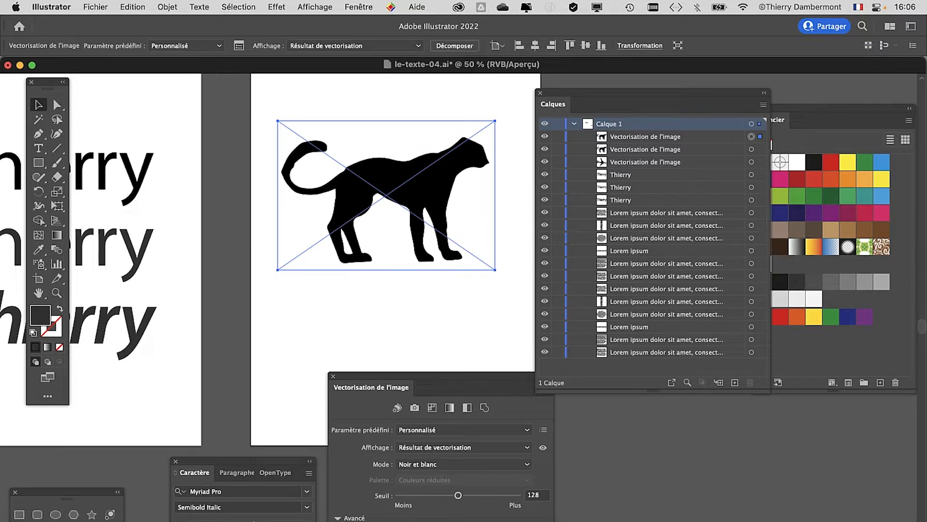
Expand the cheetah's image tracing into editable vector paths
{"action": "left_click", "coordinate": [167, 6]}
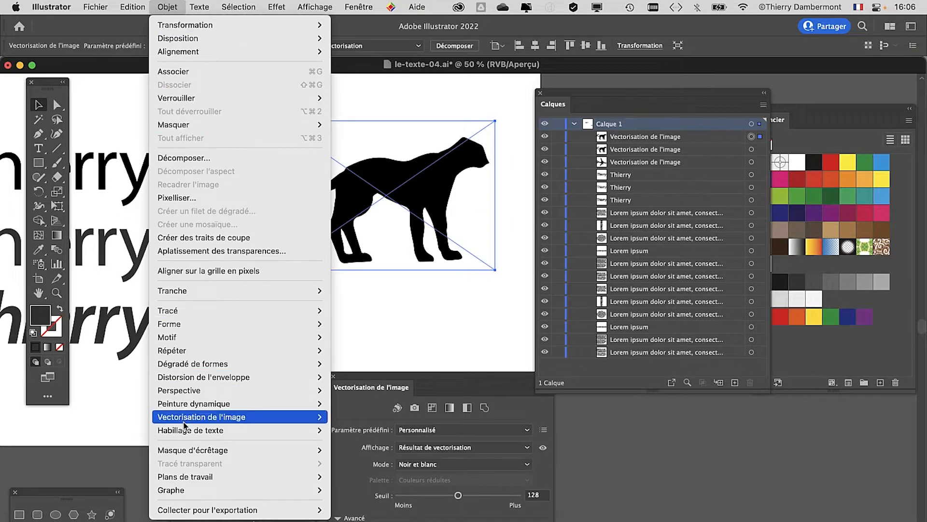
{"action": "mouse_move", "coordinate": [184, 424]}
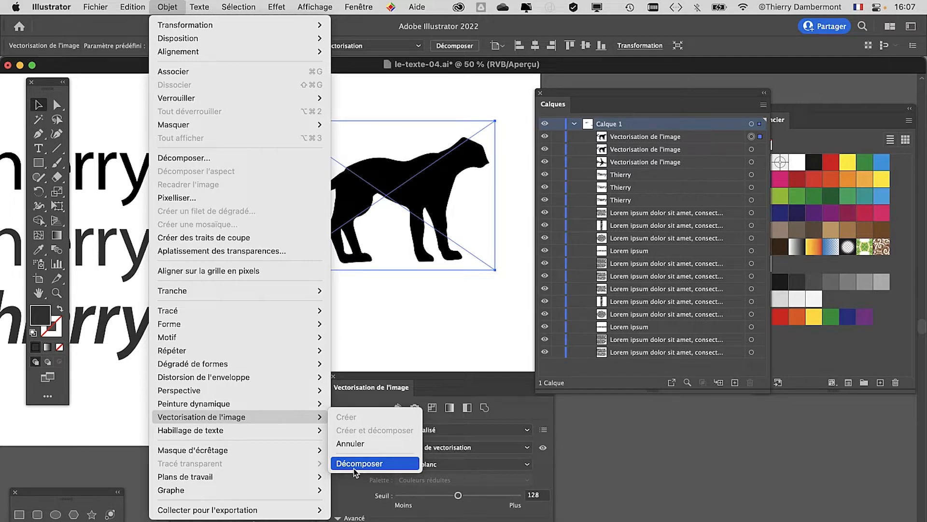
{"action": "left_click", "coordinate": [357, 463]}
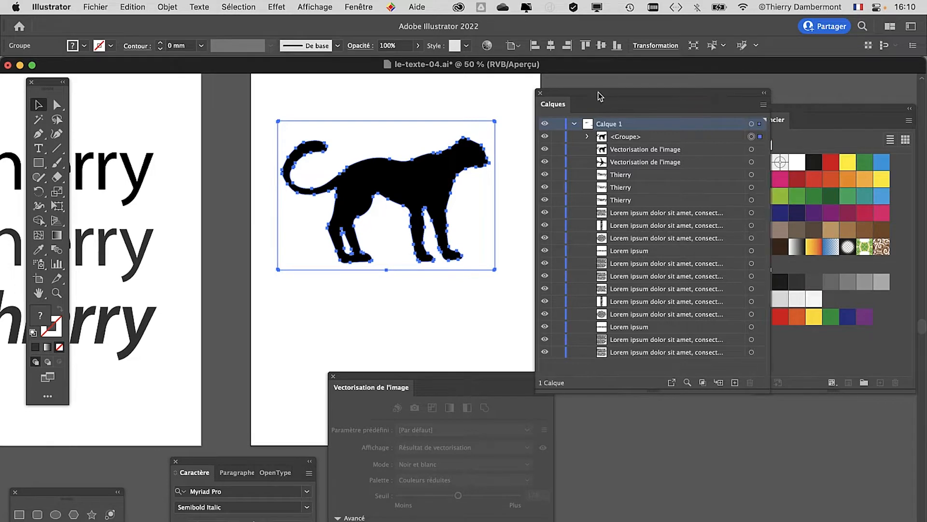
Display the transparency grid behind the artwork, with the layers palette moved clear of the cheetah's artboard
{"action": "left_click_drag", "start_coordinate": [610, 102], "coordinate": [690, 95]}
{"action": "left_click_drag", "start_coordinate": [363, 191], "coordinate": [321, 203]}
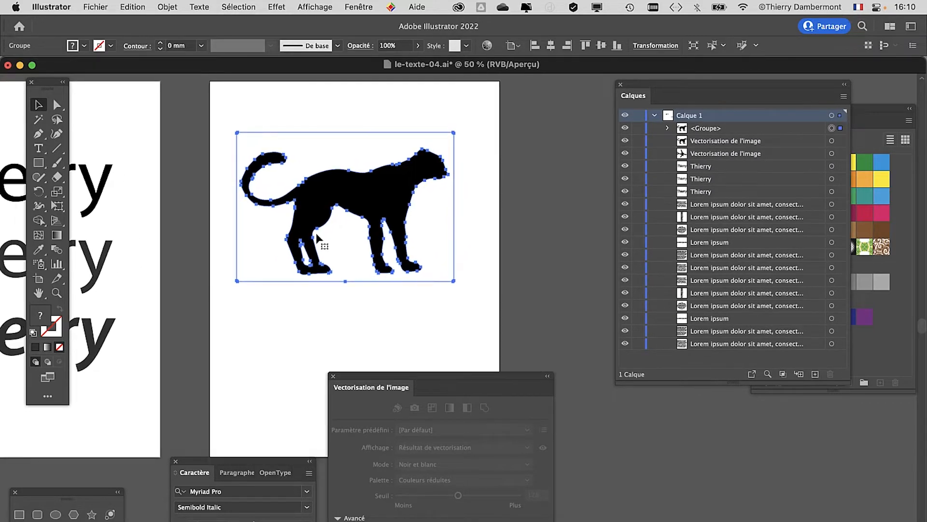
{"action": "left_click", "coordinate": [305, 8]}
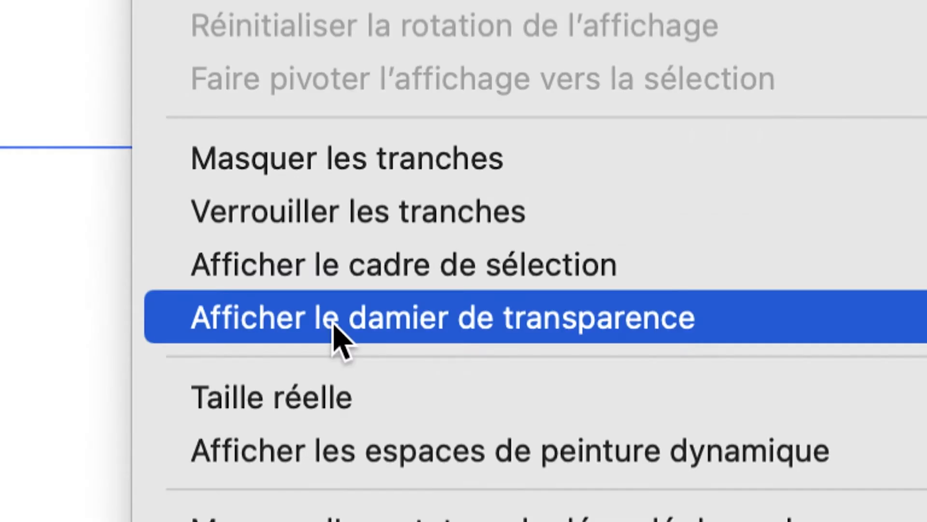
{"action": "left_click", "coordinate": [333, 324]}
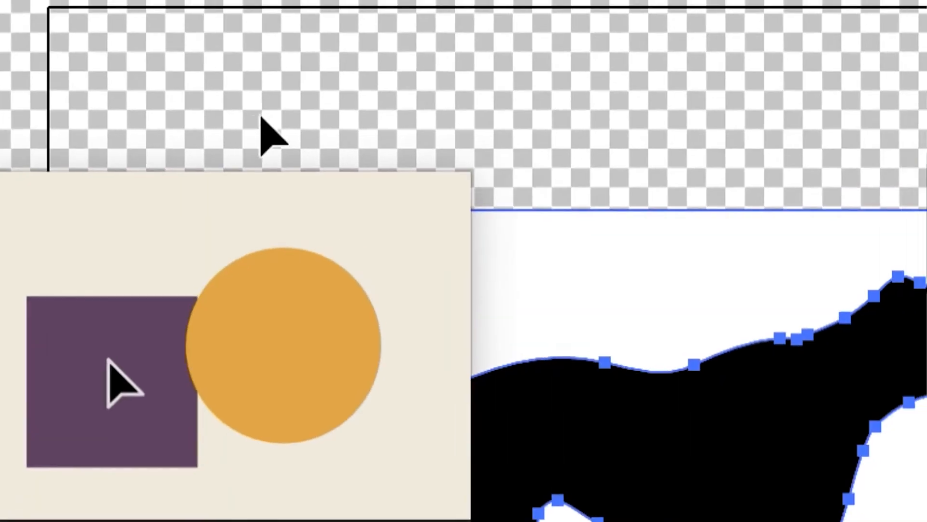
Examine the paths inside the expanded cheetah group in the layer list, then collapse the group again
{"action": "left_click", "coordinate": [692, 134]}
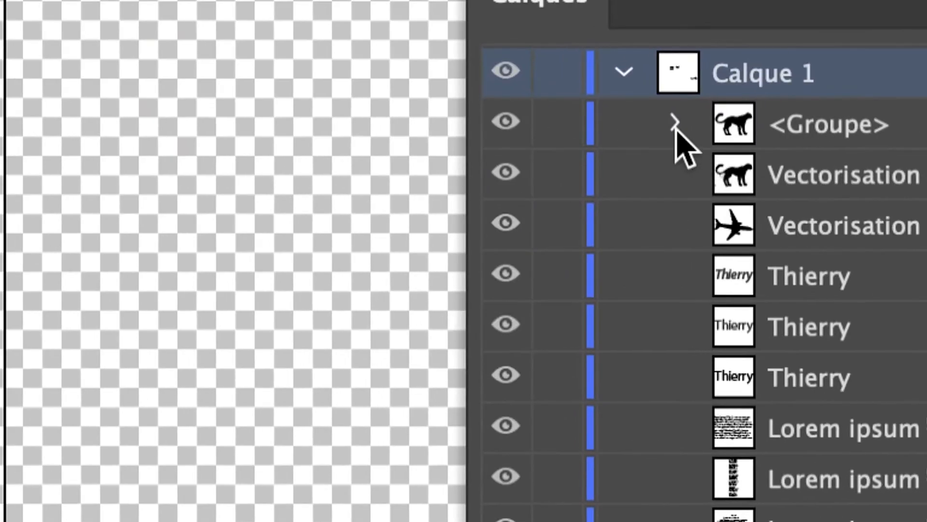
{"action": "left_click", "coordinate": [675, 124]}
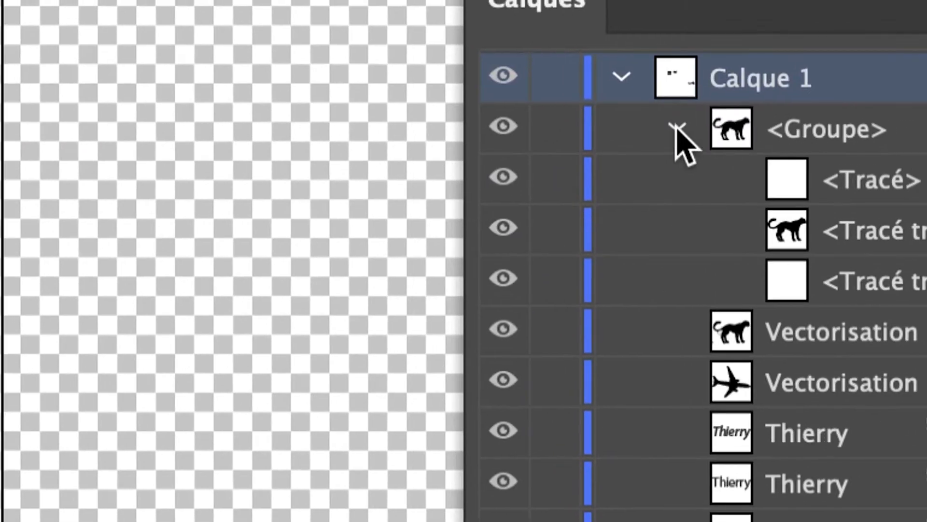
{"action": "left_click", "coordinate": [675, 126]}
{"action": "left_click", "coordinate": [676, 128]}
{"action": "left_click", "coordinate": [675, 126]}
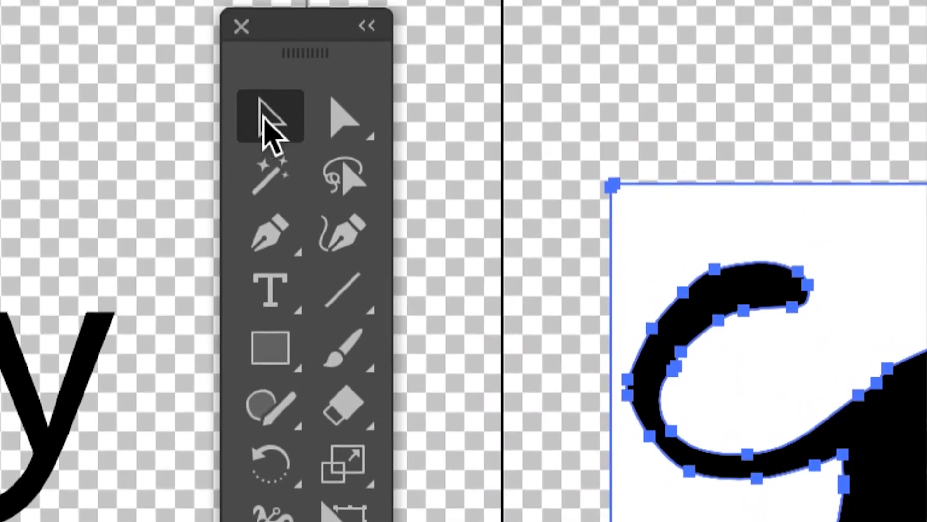
Delete the white background shape surrounding the cheetah, using the Direct Selection tool to pick it out of the group
{"action": "left_click", "coordinate": [715, 127]}
{"action": "left_click", "coordinate": [717, 201]}
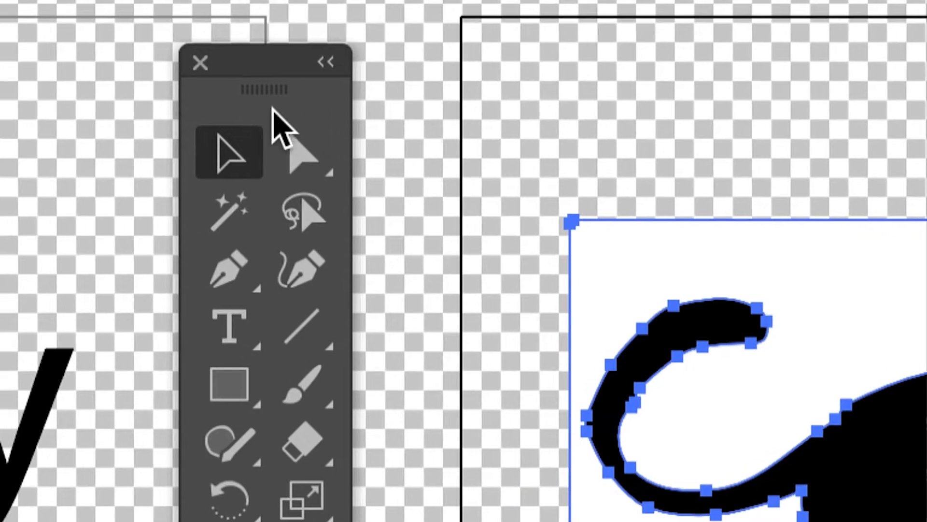
{"action": "left_click", "coordinate": [290, 143]}
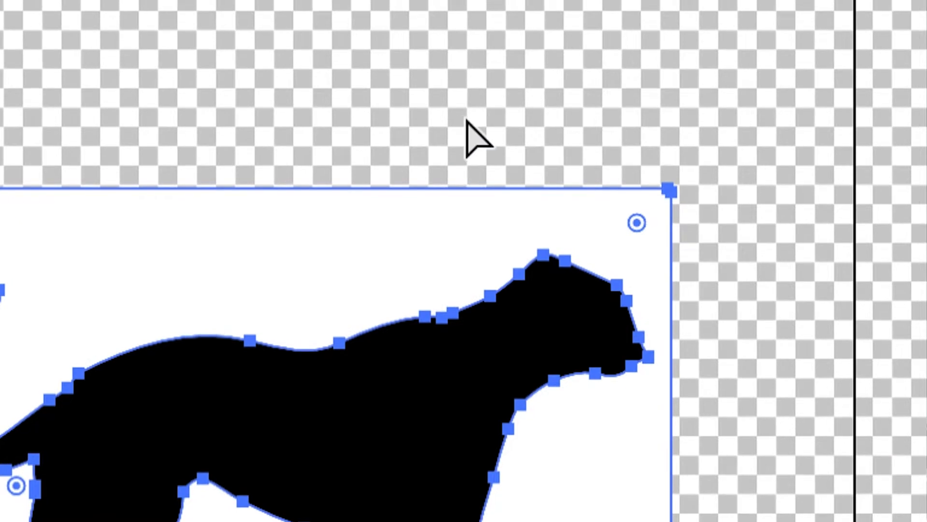
{"action": "left_click", "coordinate": [464, 124]}
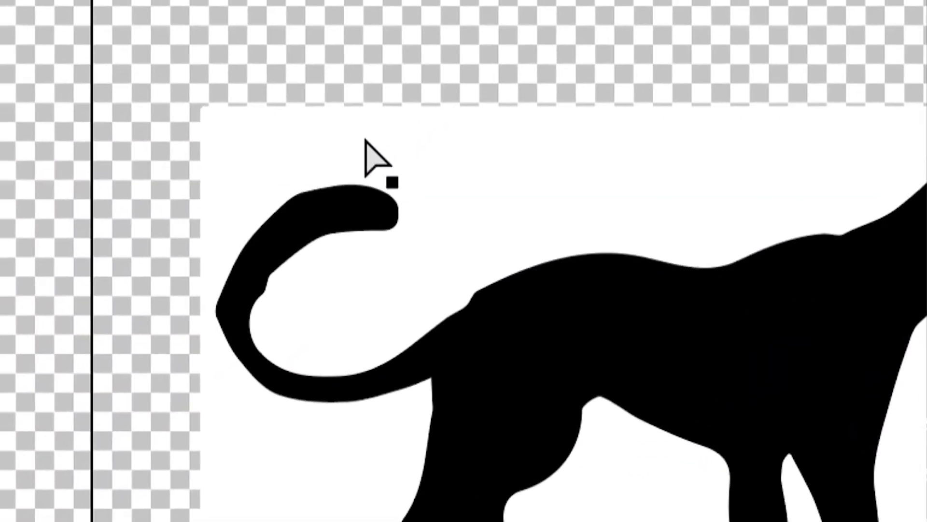
{"action": "left_click", "coordinate": [366, 141]}
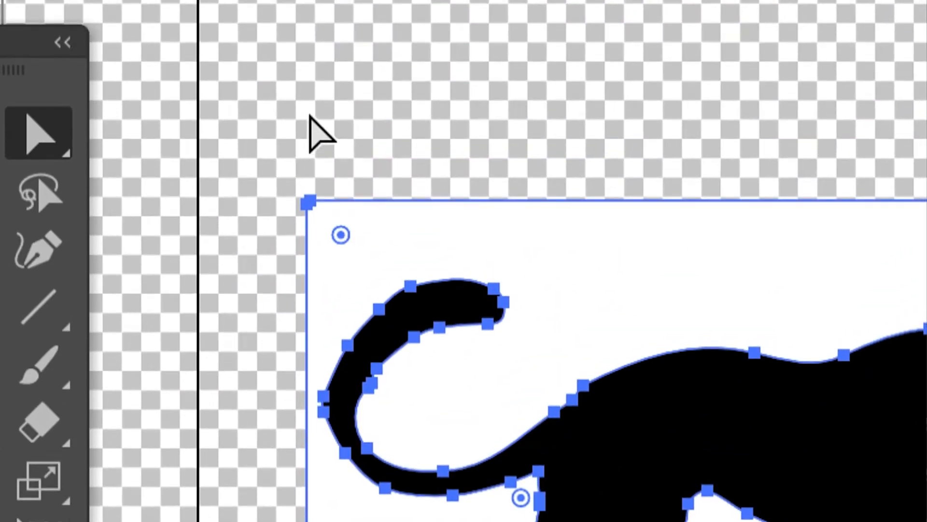
{"action": "key", "text": "Delete"}
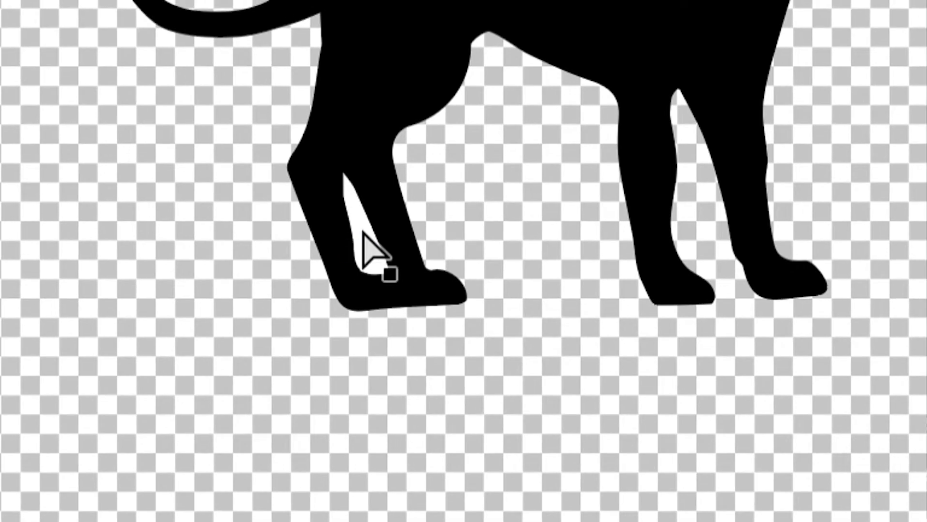
Delete the leftover white shape enclosed between the cheetah's hind legs
{"action": "left_click", "coordinate": [363, 237]}
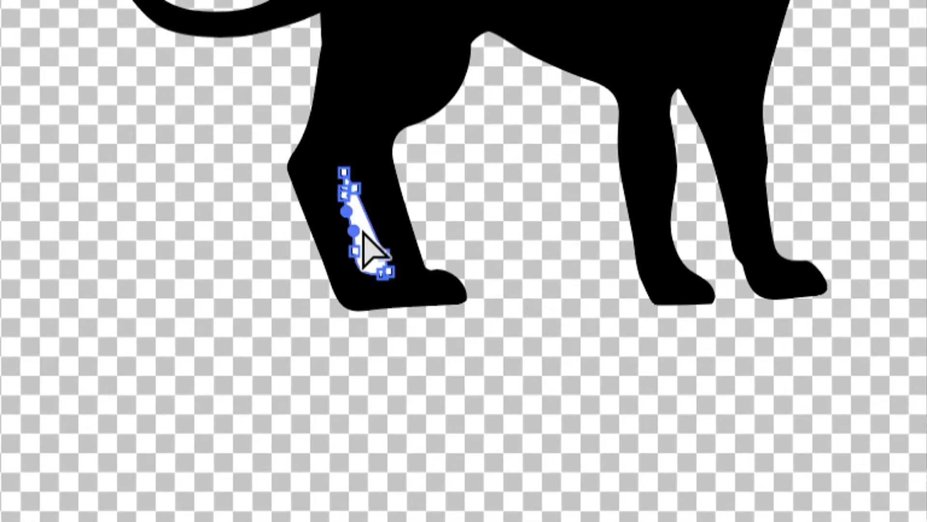
{"action": "key", "text": "Delete"}
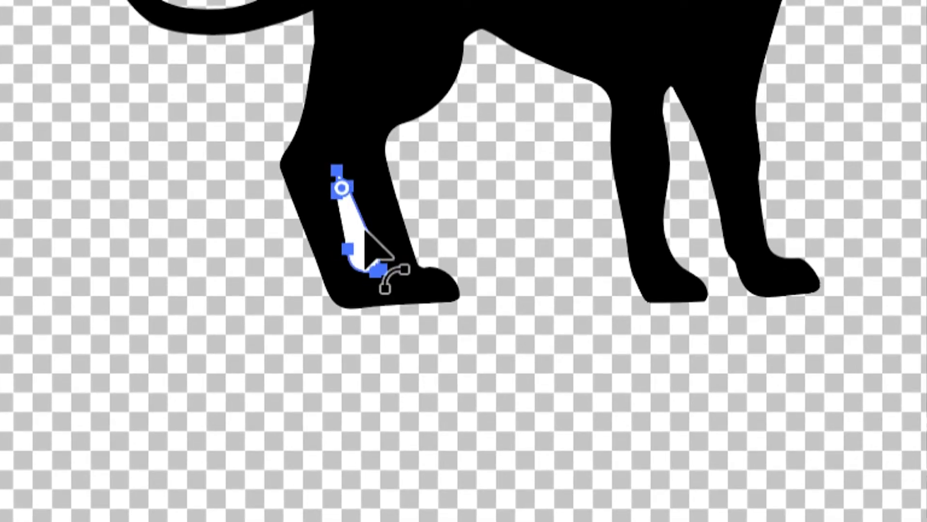
{"action": "key", "text": "Delete"}
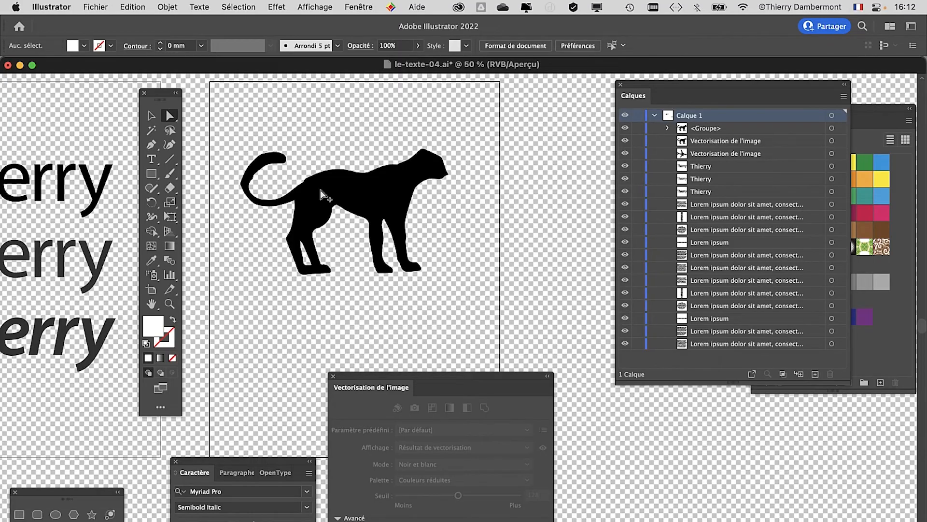
Move the tools and image tracing palettes away so that the whole enlarged cheetah is unobstructed
{"action": "scroll", "coordinate": [372, 102], "scroll_direction": "up", "scroll_amount": 3}
{"action": "left_click_drag", "start_coordinate": [155, 93], "coordinate": [46, 87]}
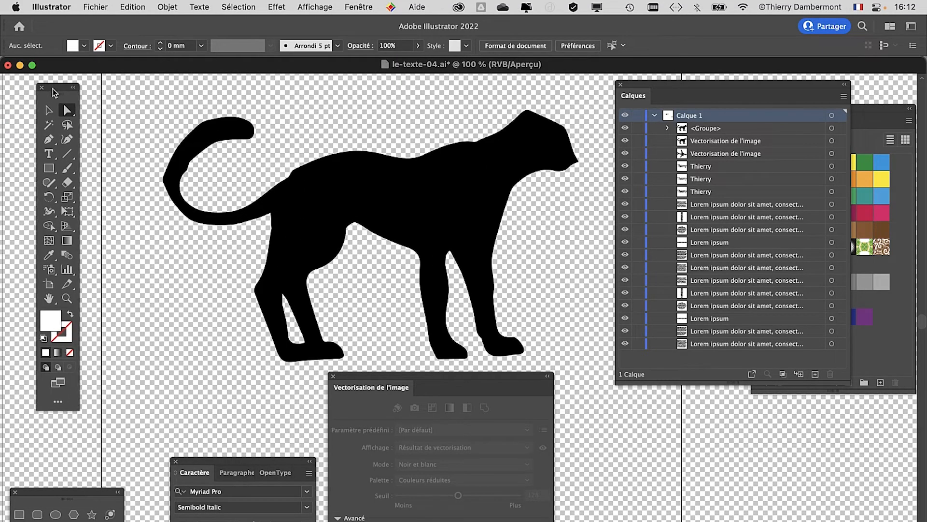
{"action": "left_click_drag", "start_coordinate": [282, 165], "coordinate": [226, 170]}
{"action": "left_click_drag", "start_coordinate": [376, 386], "coordinate": [564, 172]}
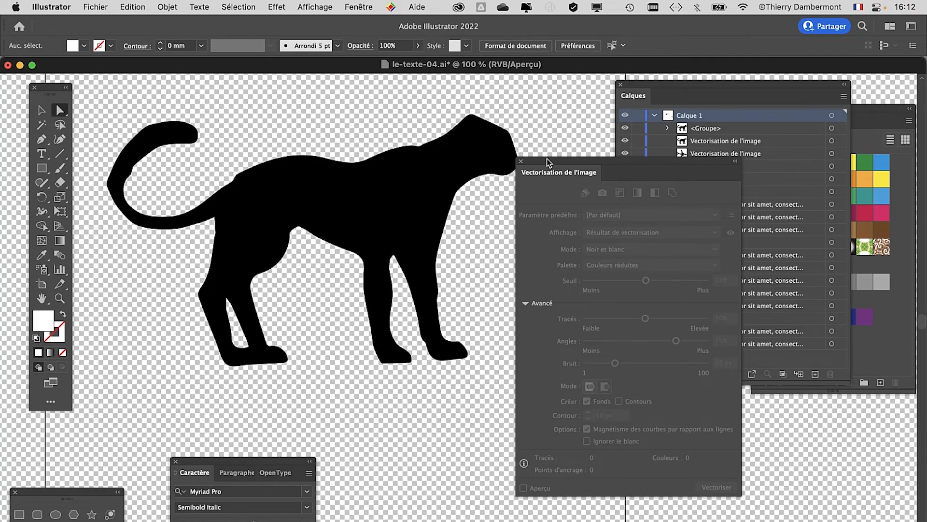
{"action": "left_click_drag", "start_coordinate": [548, 161], "coordinate": [583, 281]}
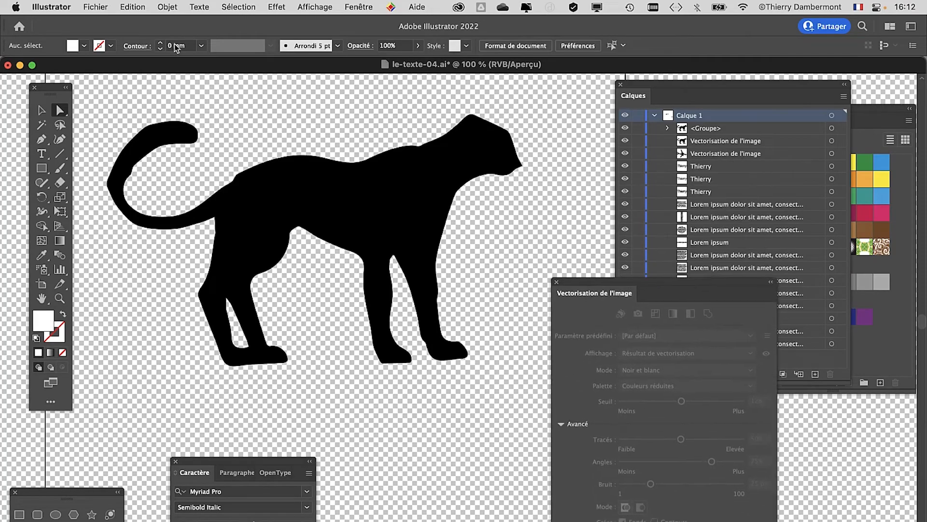
Save the document under the new name le-texte-05.ai, keeping the Illustrator 2020 version and the default save options
{"action": "left_click", "coordinate": [91, 5]}
{"action": "left_click", "coordinate": [111, 137]}
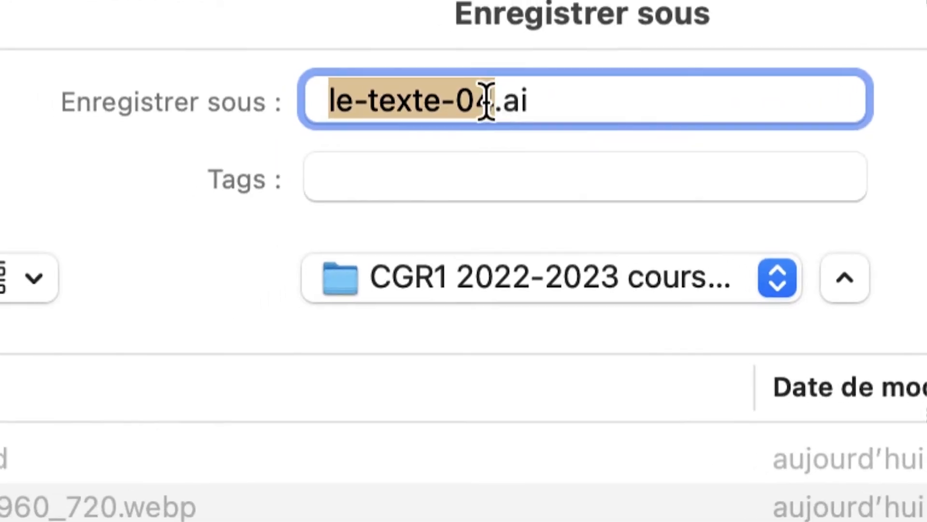
{"action": "left_click", "coordinate": [482, 106]}
{"action": "left_click_drag", "start_coordinate": [487, 106], "coordinate": [483, 103]}
{"action": "type", "text": "5"}
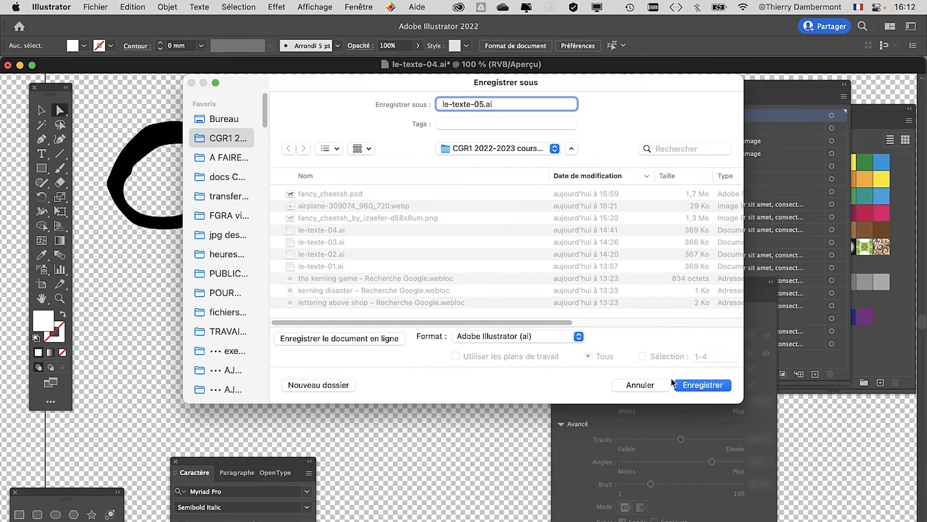
{"action": "left_click", "coordinate": [693, 387]}
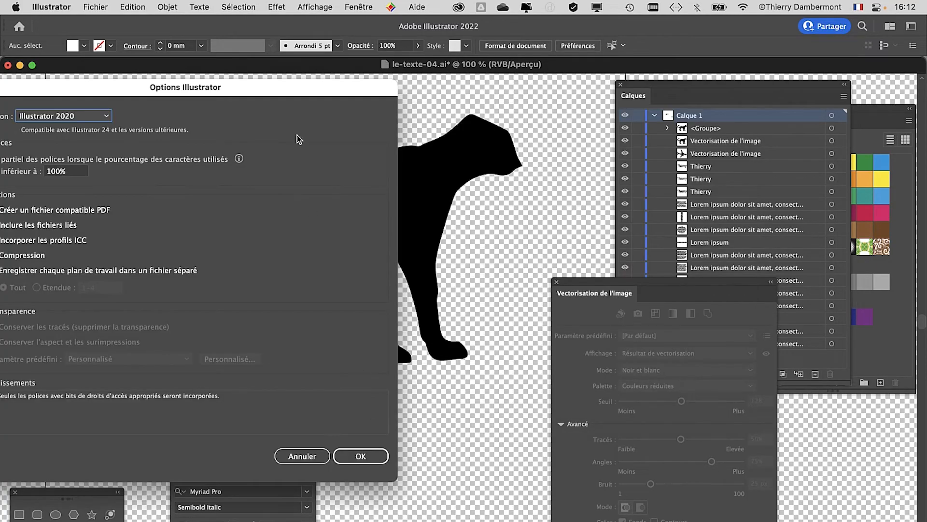
{"action": "left_click_drag", "start_coordinate": [305, 93], "coordinate": [466, 88]}
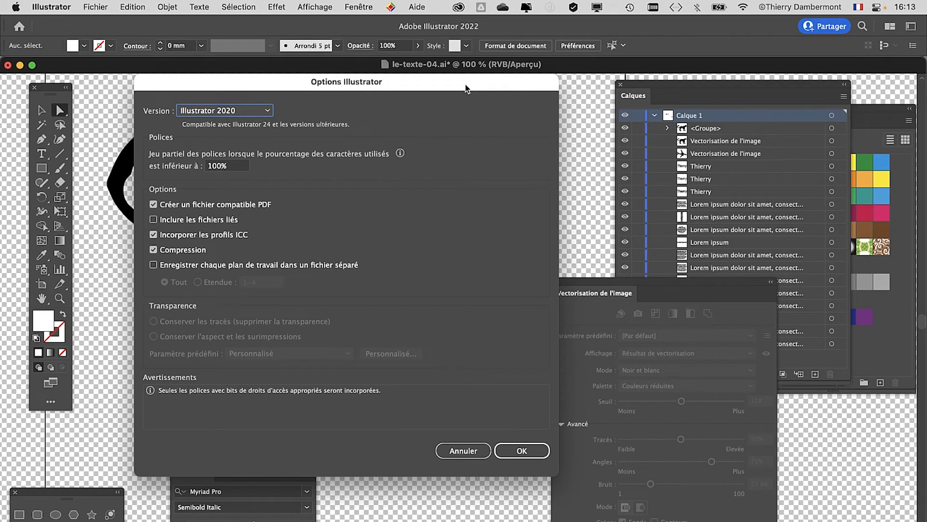
{"action": "left_click", "coordinate": [527, 450]}
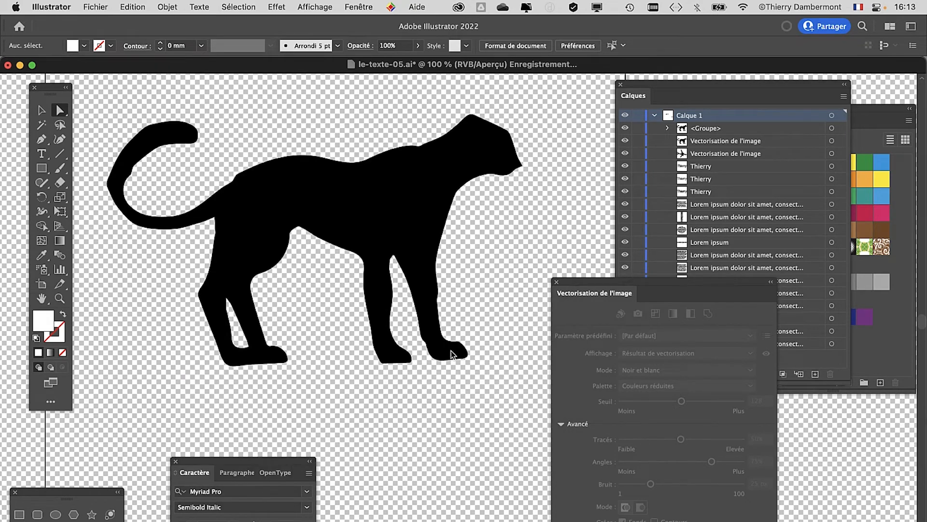
Switch to Firefox and search Google for "logotype" in a new tab
{"action": "scroll", "coordinate": [436, 426], "scroll_direction": "down", "scroll_amount": 2}
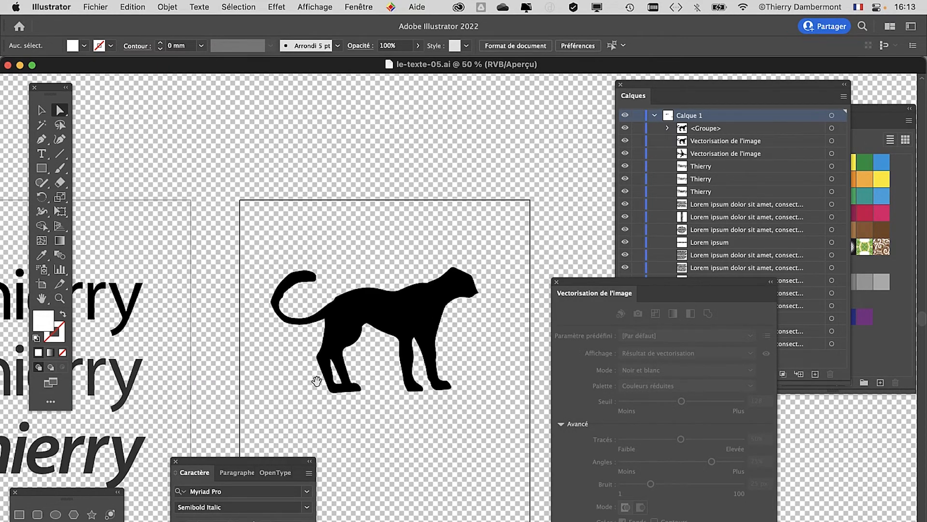
{"action": "left_click_drag", "start_coordinate": [315, 380], "coordinate": [521, 240]}
{"action": "mouse_move", "coordinate": [4, 386]}
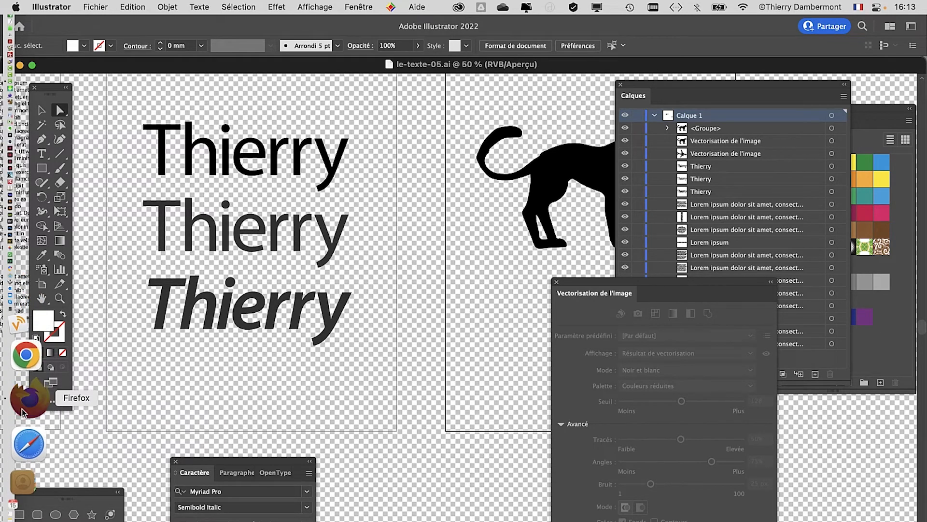
{"action": "left_click", "coordinate": [22, 409]}
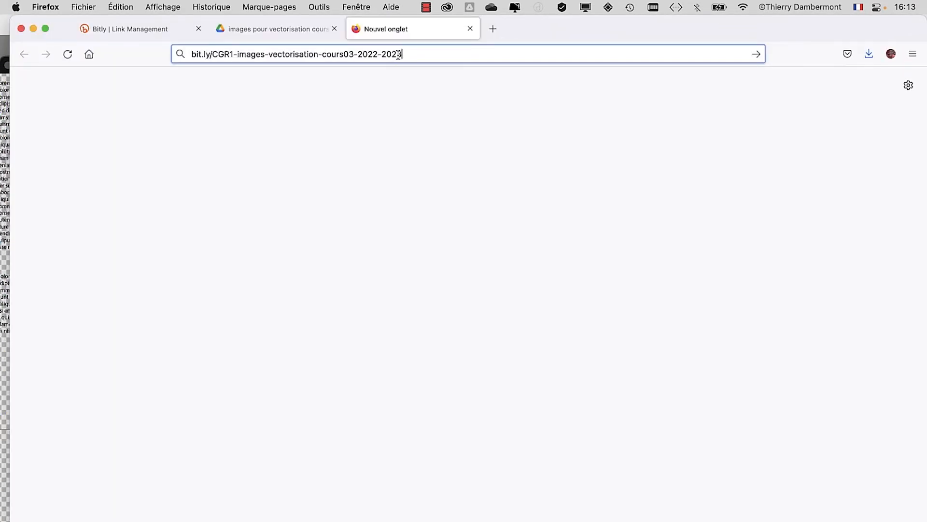
{"action": "left_click", "coordinate": [502, 29]}
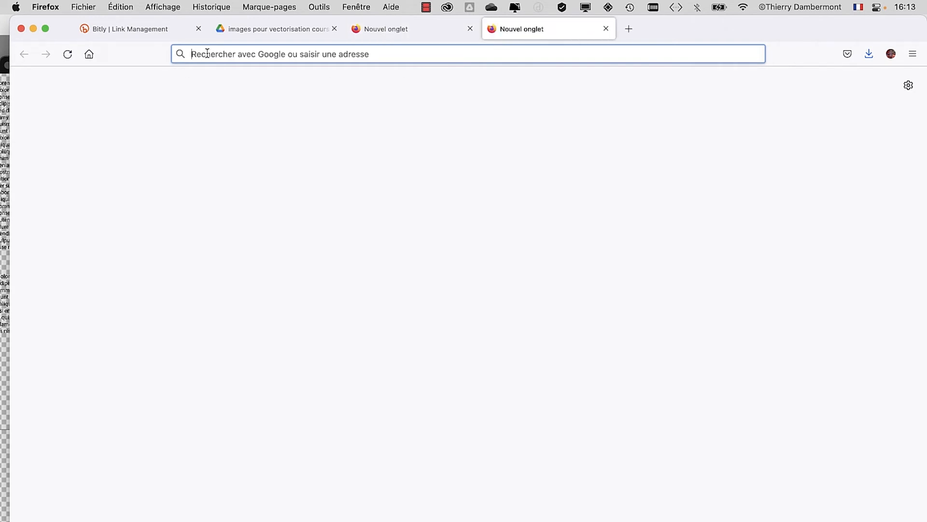
{"action": "type", "text": "logotype"}
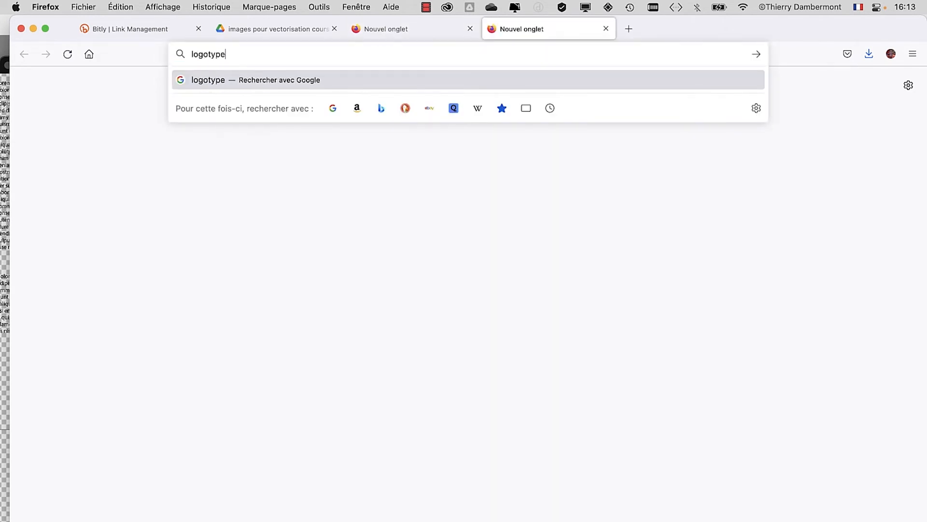
{"action": "key", "text": "Return"}
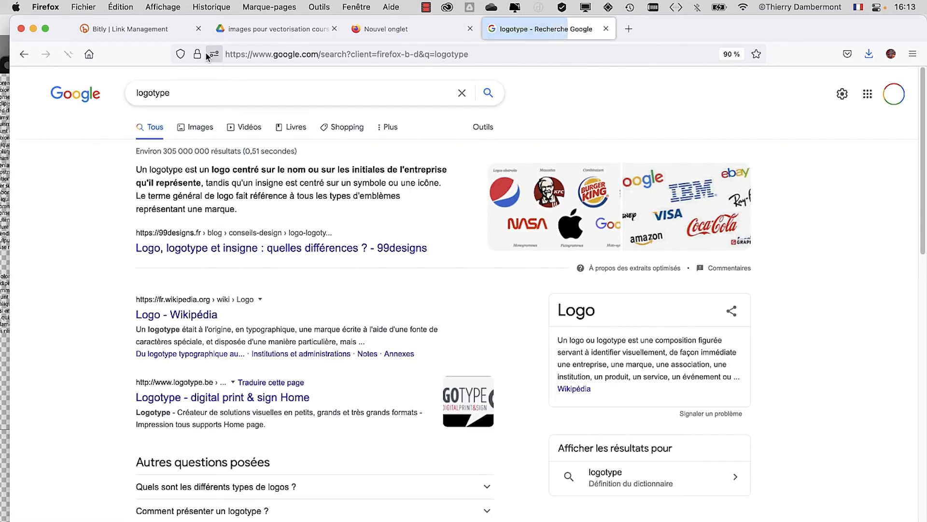
Browse the image results for "logotype" to examine examples of wordmarks and brand logos
{"action": "left_click", "coordinate": [197, 128]}
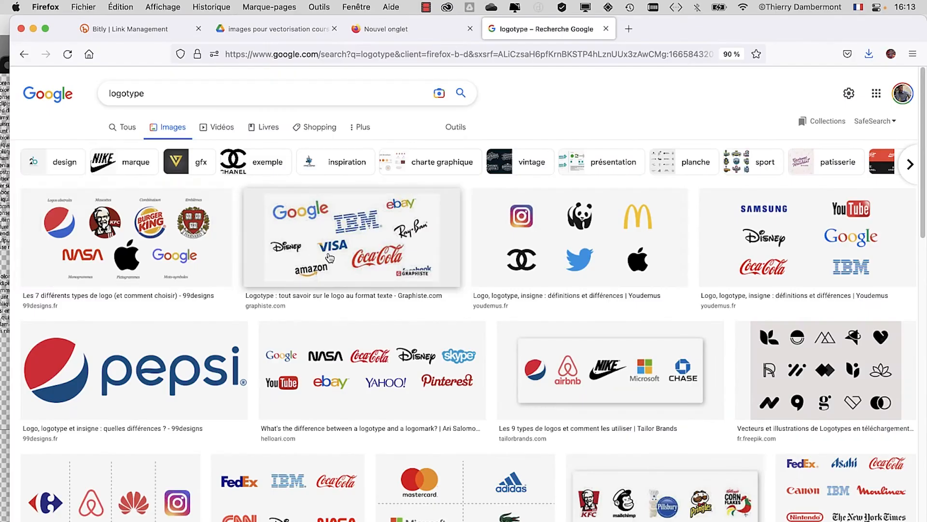
{"action": "scroll", "coordinate": [330, 257], "scroll_direction": "down", "scroll_amount": 7}
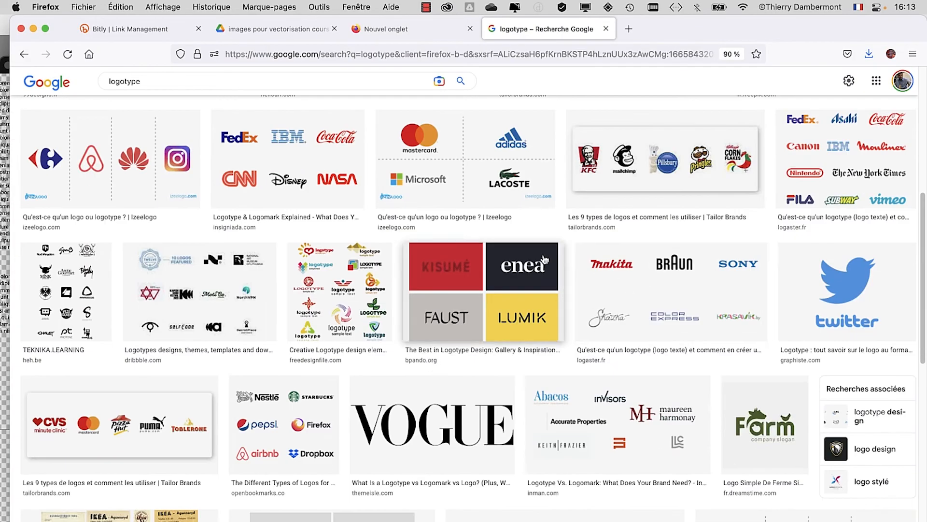
{"action": "scroll", "coordinate": [631, 261], "scroll_direction": "down", "scroll_amount": 1}
{"action": "scroll", "coordinate": [631, 261], "scroll_direction": "down", "scroll_amount": 1}
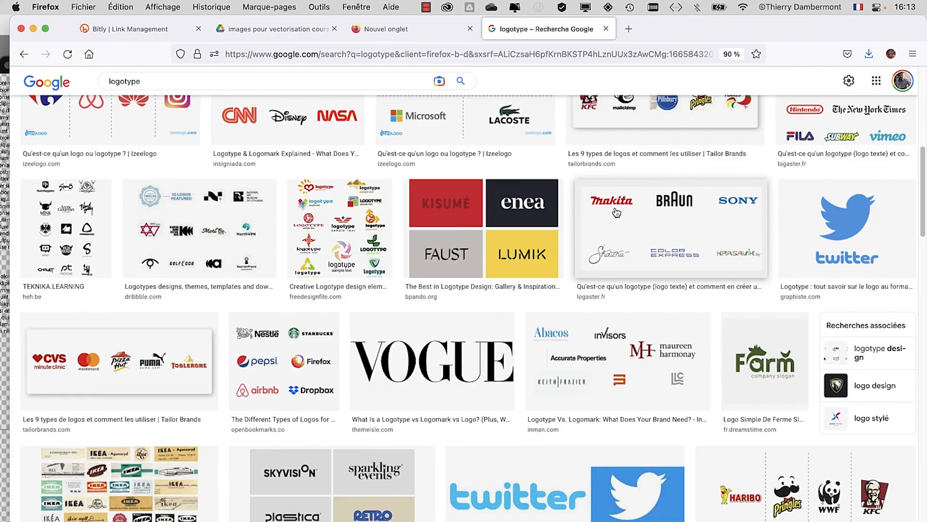
{"action": "scroll", "coordinate": [617, 212], "scroll_direction": "down", "scroll_amount": 3}
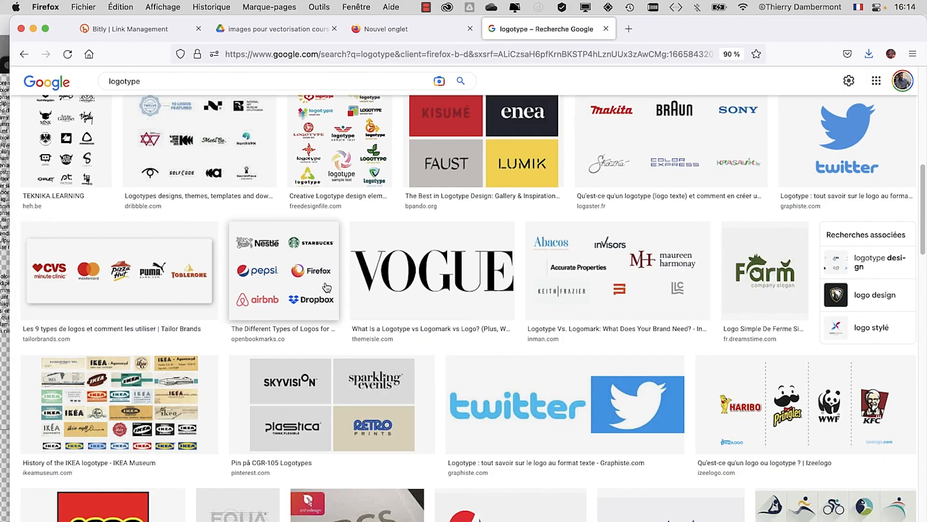
{"action": "scroll", "coordinate": [323, 288], "scroll_direction": "down", "scroll_amount": 3}
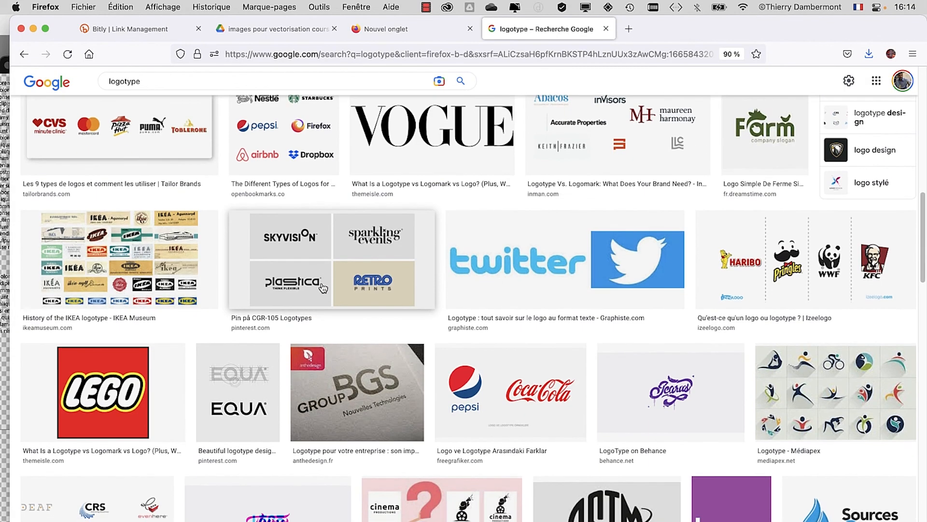
{"action": "scroll", "coordinate": [322, 288], "scroll_direction": "down", "scroll_amount": 3}
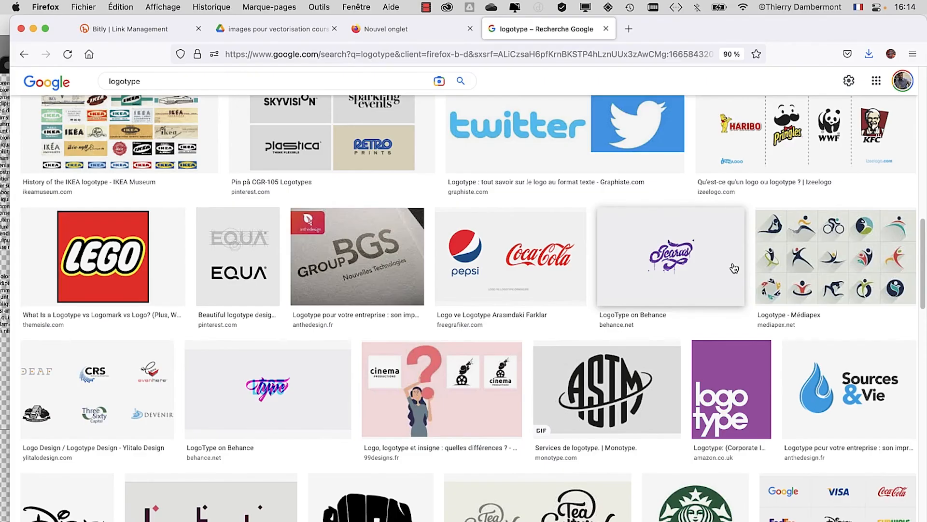
{"action": "scroll", "coordinate": [739, 281], "scroll_direction": "down", "scroll_amount": 3}
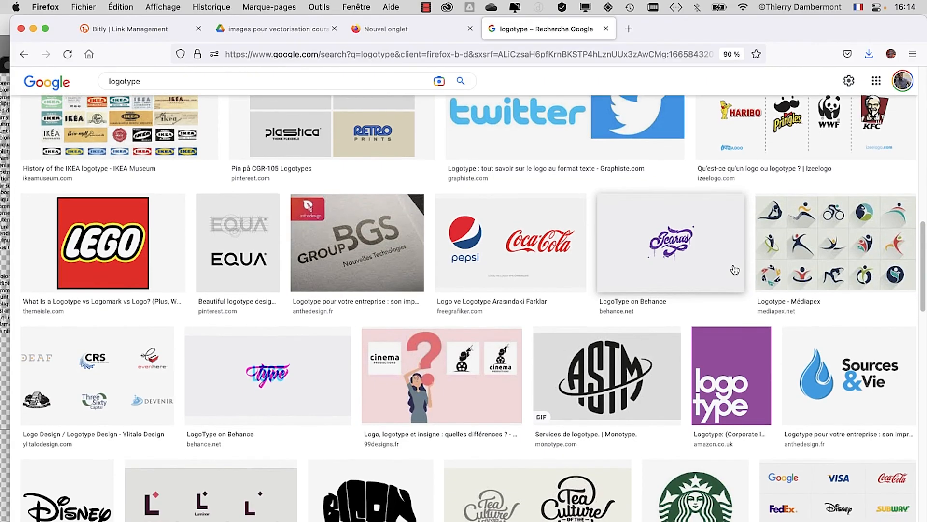